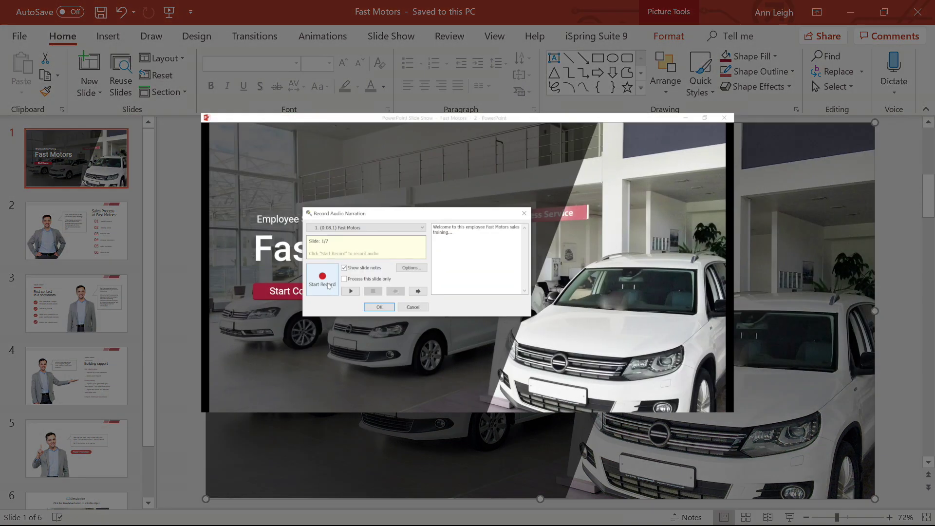
Start a narration recording, then open the iSpring Narration Editor for the Fast Motors course
click(323, 284)
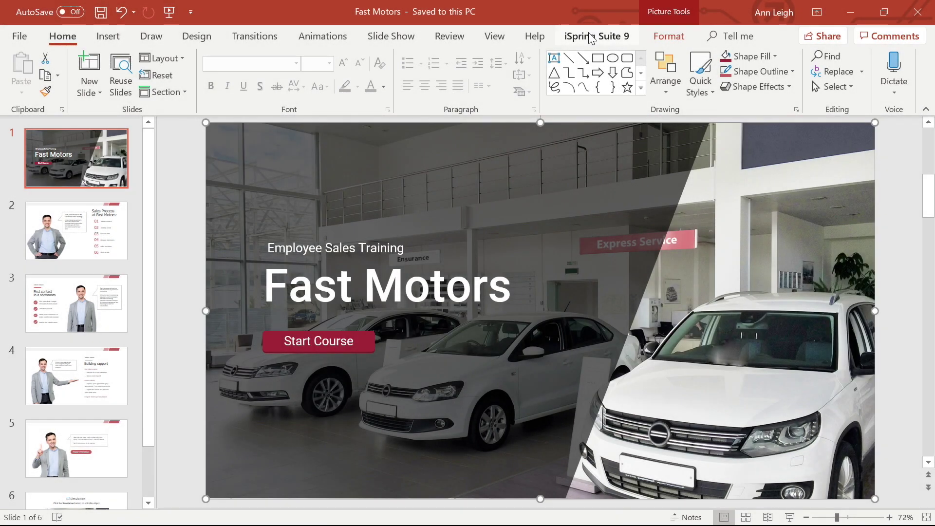
click(590, 37)
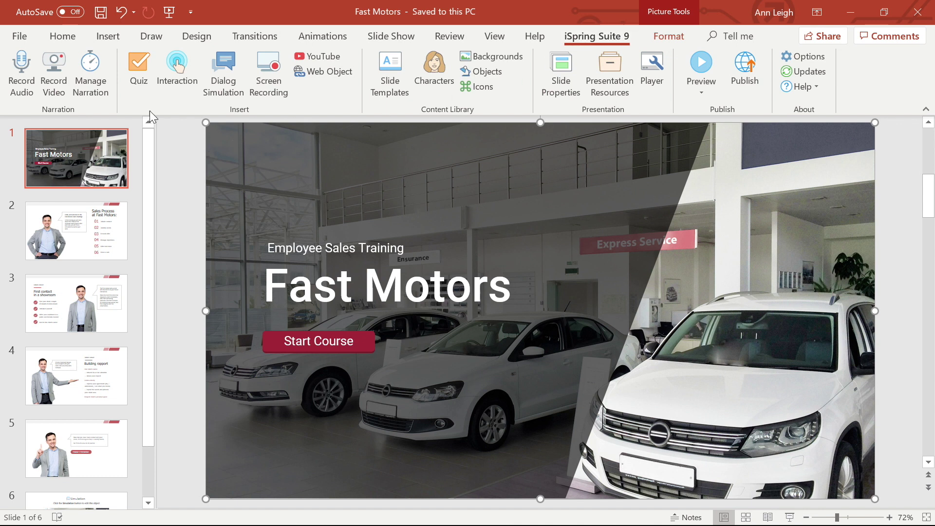
click(91, 88)
Select all six narration audio files in the audio2 folder for import
click(157, 72)
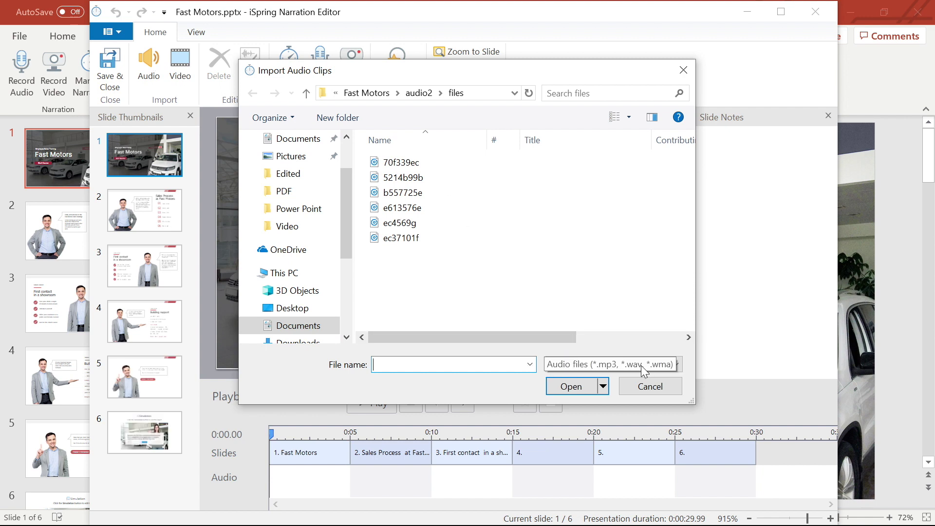
click(638, 365)
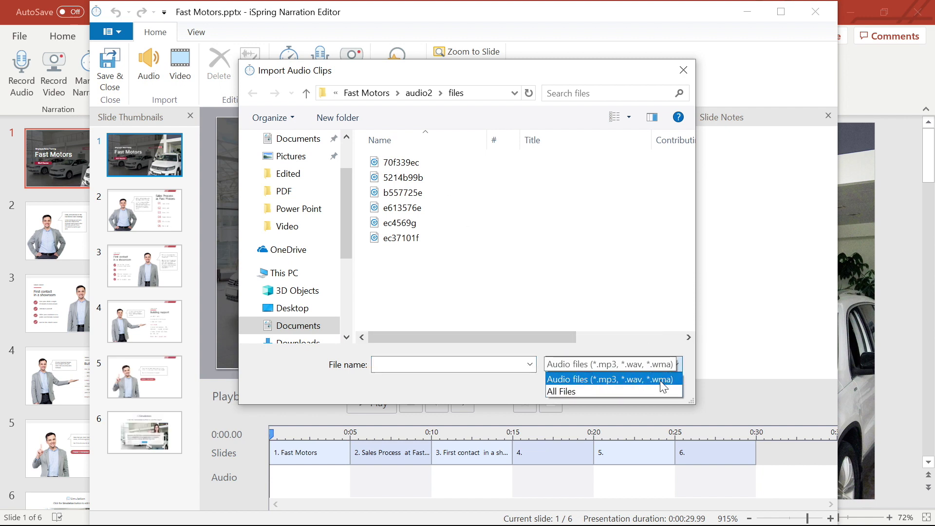
click(676, 365)
click(394, 271)
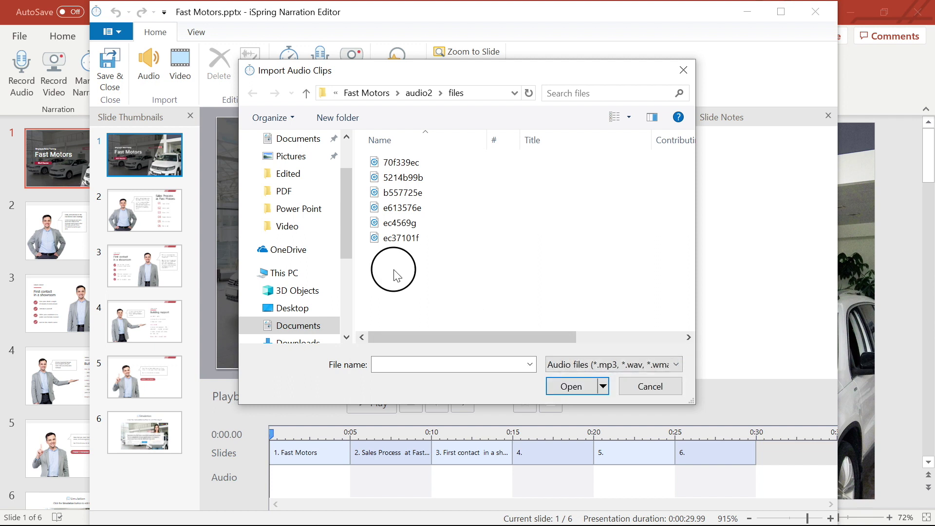
drag(394, 271, 413, 154)
click(570, 386)
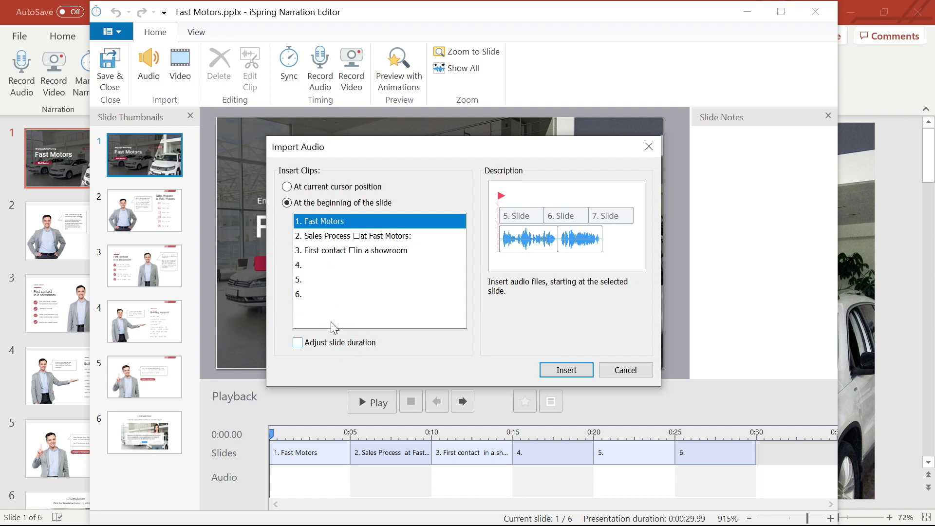
Insert the clips at the beginning of slide 1 with Adjust slide duration unchecked
click(298, 342)
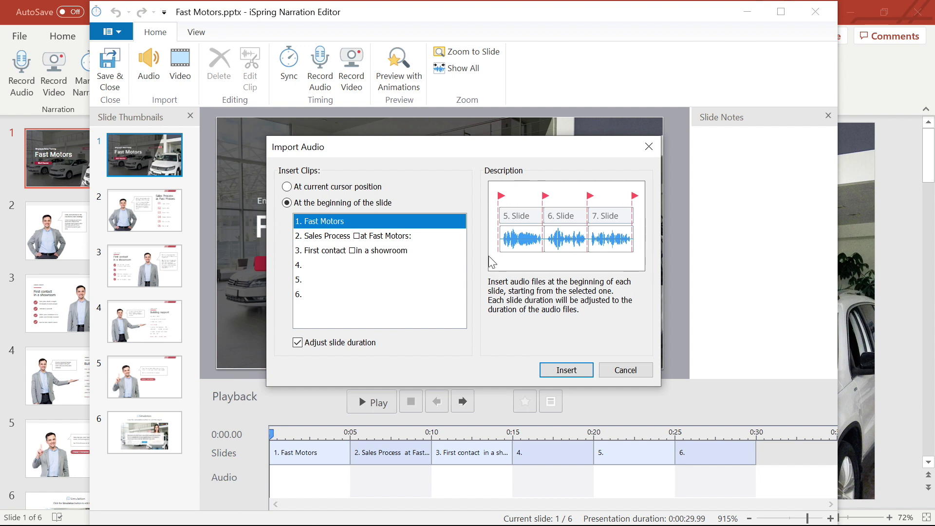
click(298, 342)
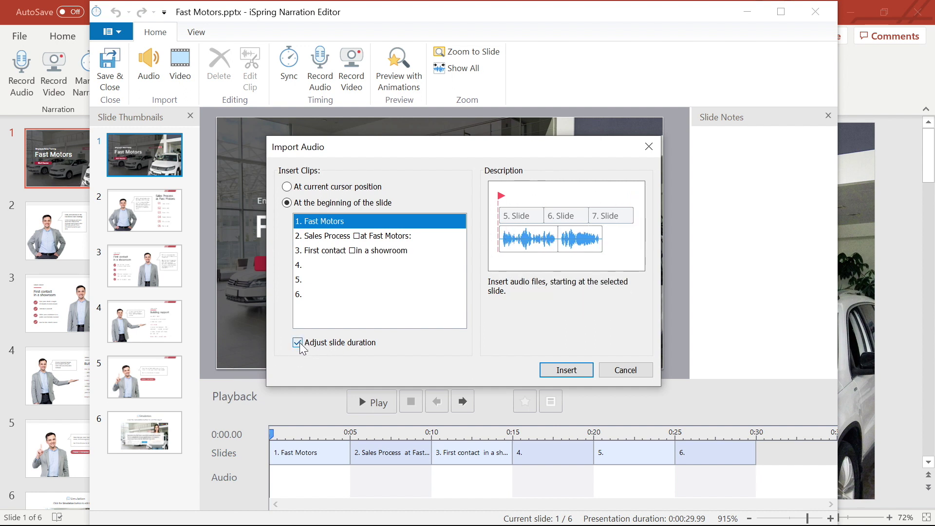
click(566, 370)
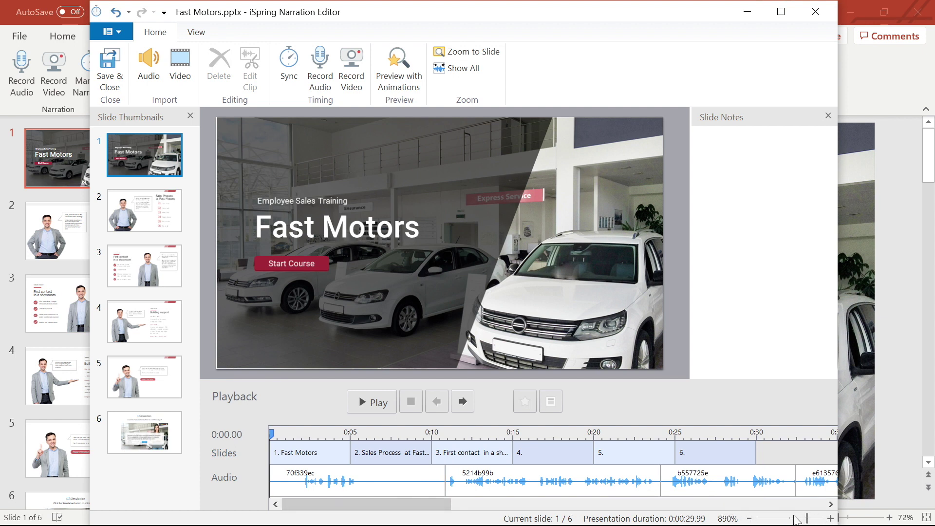
Zoom the timeline out to fit all clips and open clip 70f339ec for editing
click(749, 518)
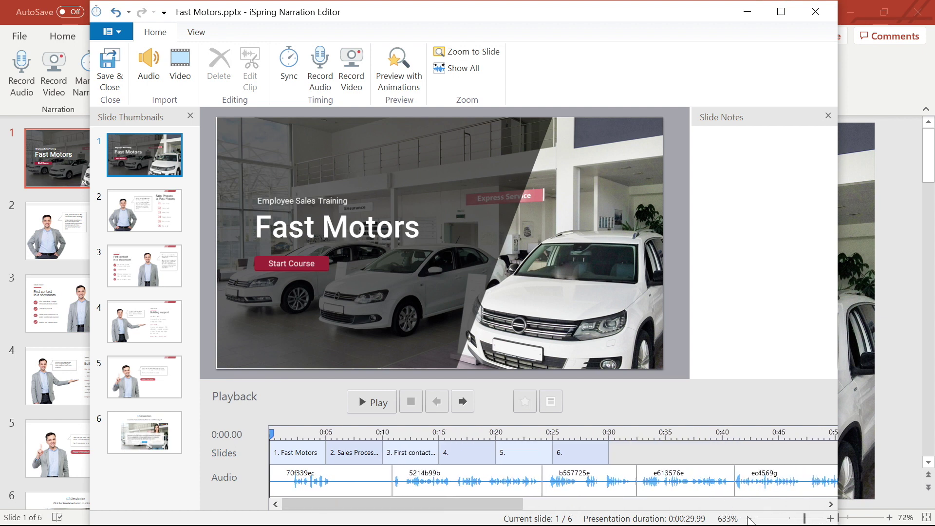
click(749, 518)
click(749, 518)
click(749, 518)
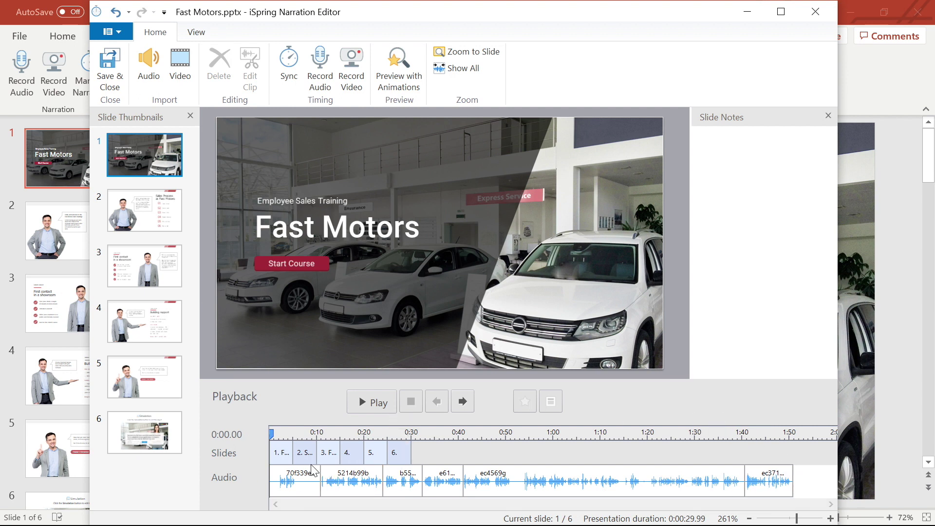
click(286, 476)
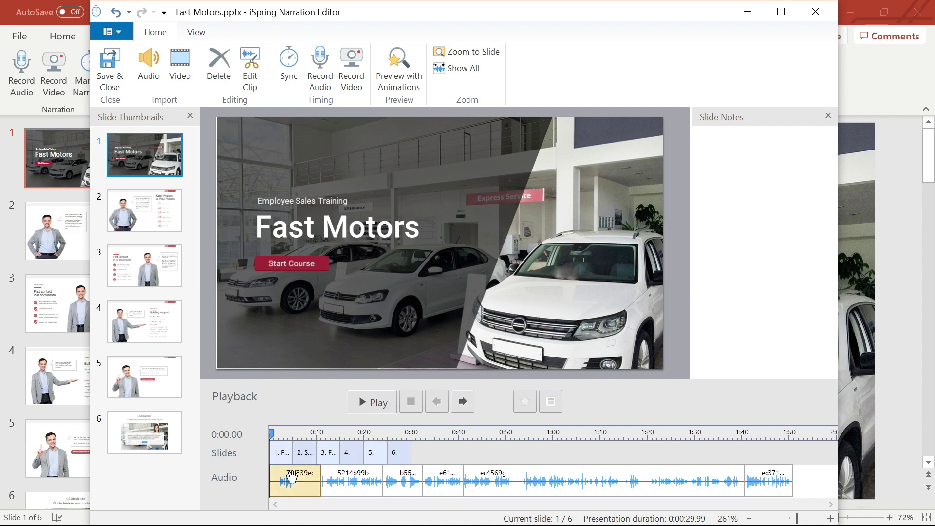
right_click(286, 474)
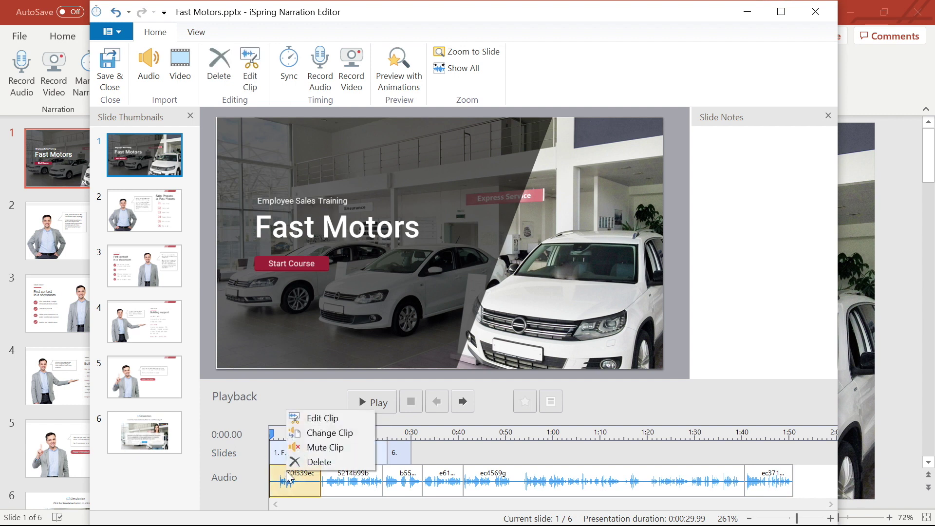
click(316, 419)
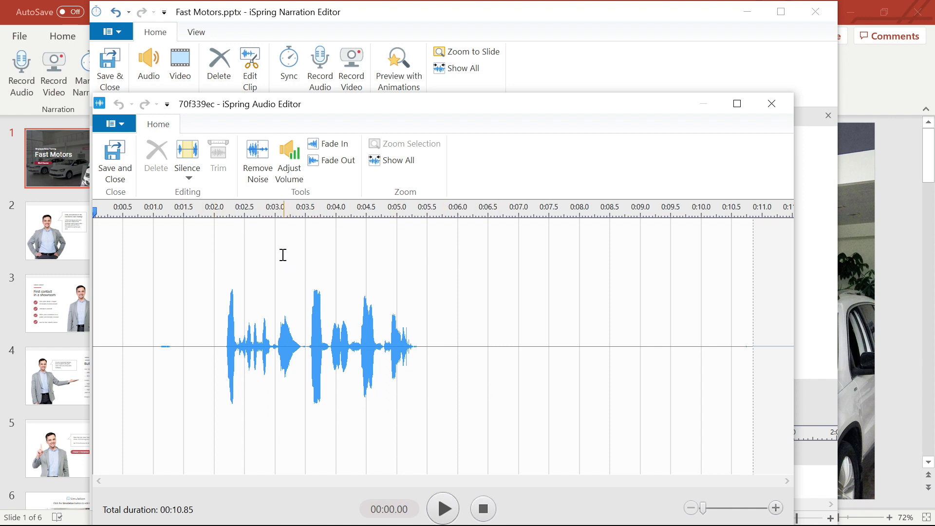
Remove noise from clip 70f339ec and trim it to 00:02.03–00:05.37, leaving 3.34 seconds
click(261, 158)
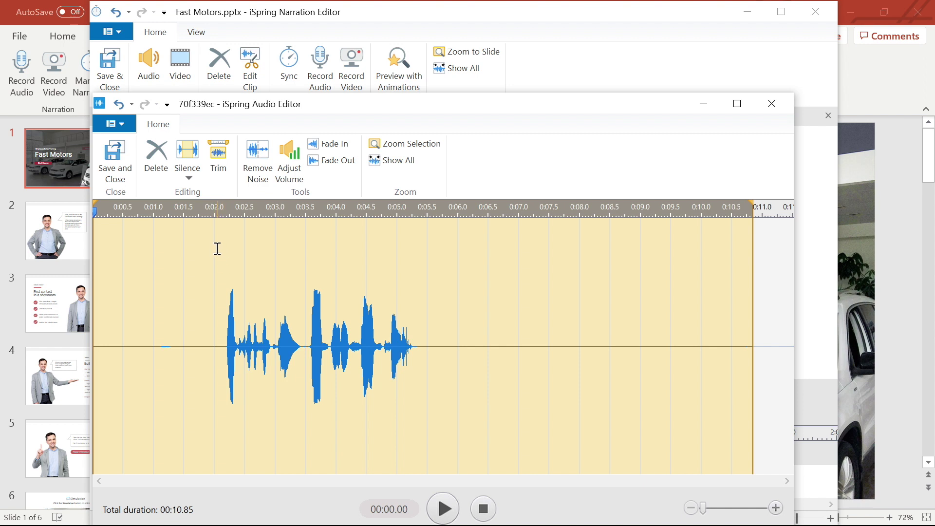
drag(217, 249, 422, 389)
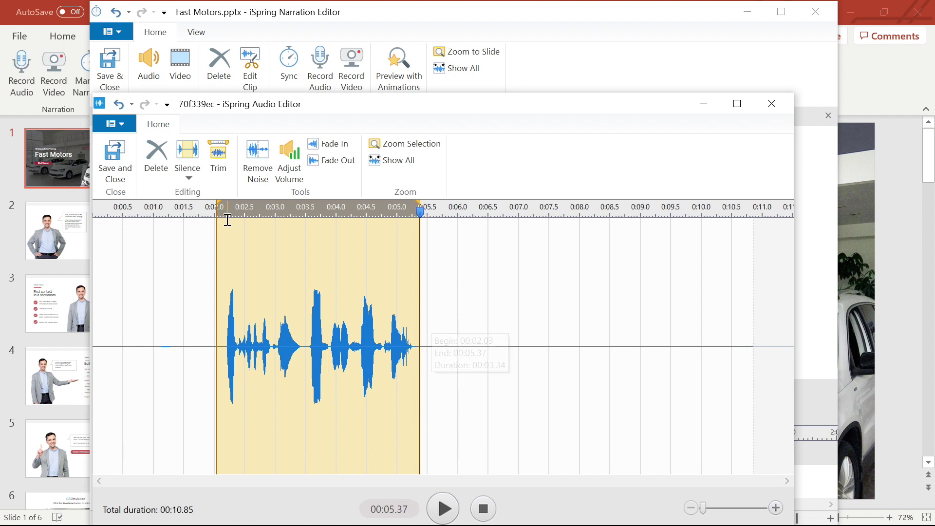
click(219, 160)
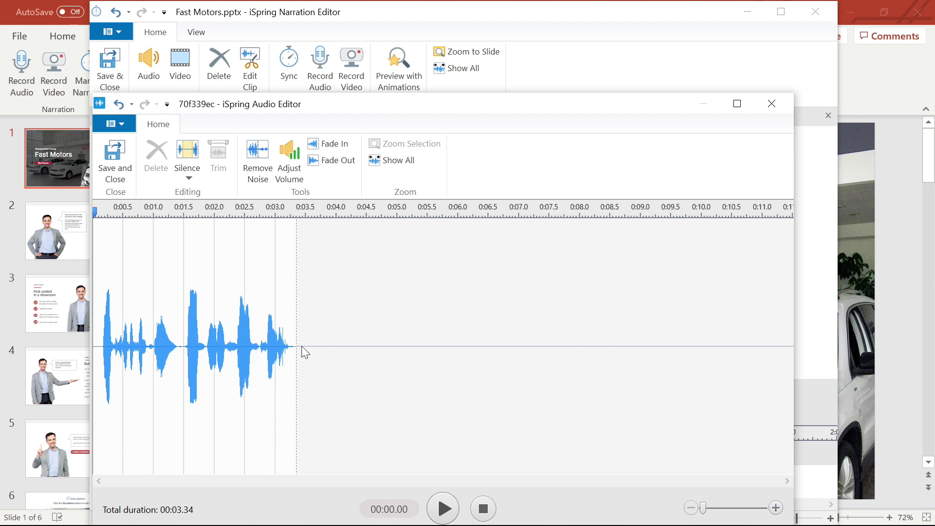
Boost the whole clip's volume by 34%, previewing it before applying
click(297, 176)
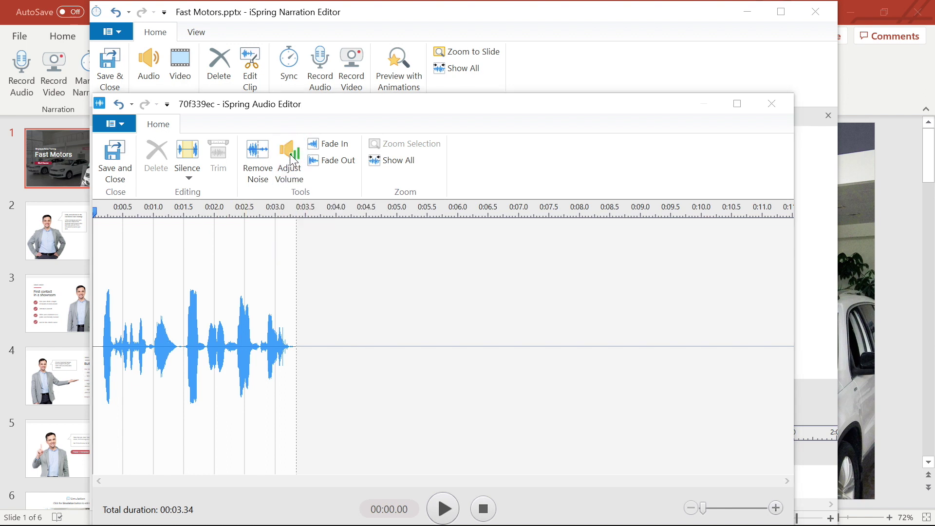
mouse_move(378, 310)
mouse_down()
mouse_move(445, 311)
mouse_move(360, 310)
mouse_move(411, 311)
mouse_move(373, 313)
mouse_move(390, 309)
mouse_up()
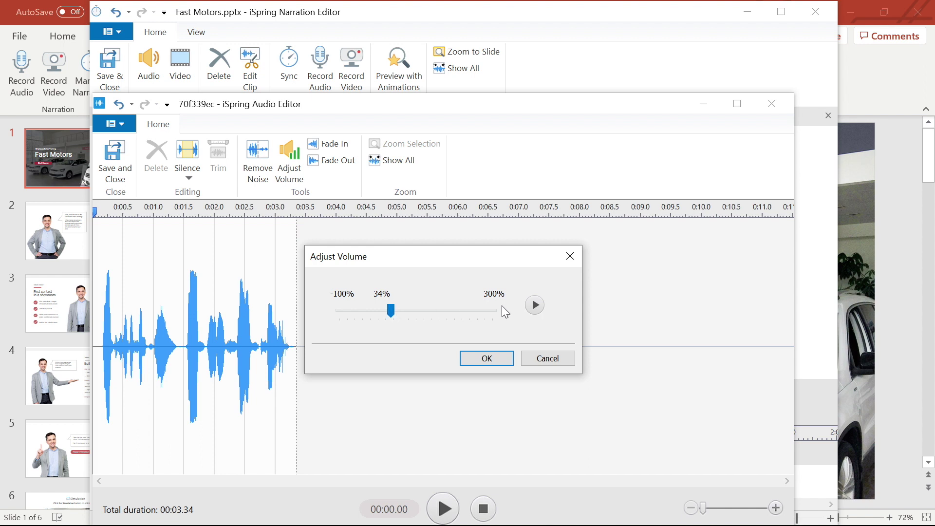
click(534, 306)
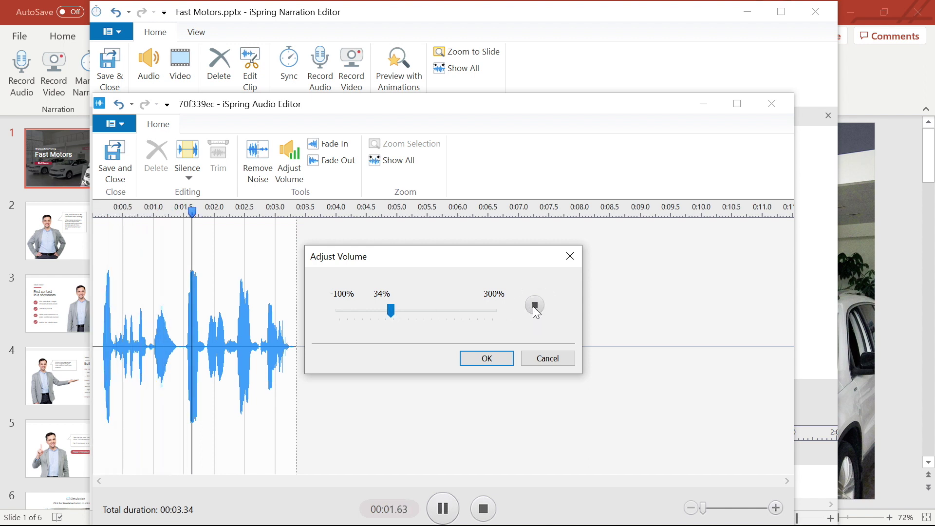
click(535, 305)
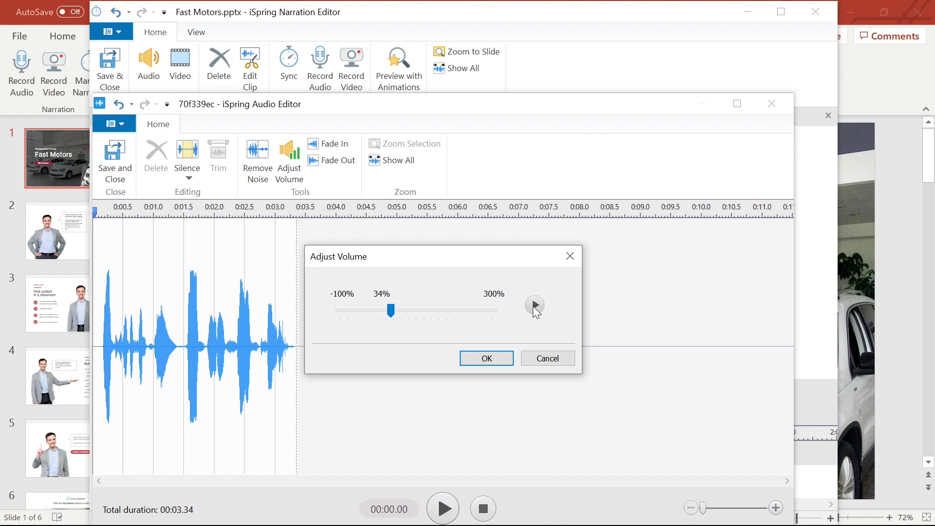
click(486, 358)
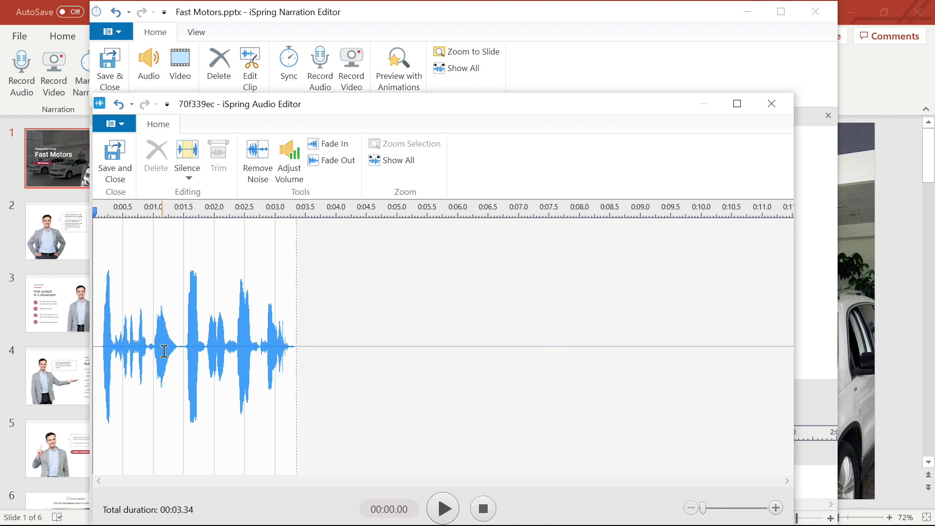
Boost the 0.36–0.91 s stretch by 29% and save the clip to the narration timeline
drag(115, 357, 148, 370)
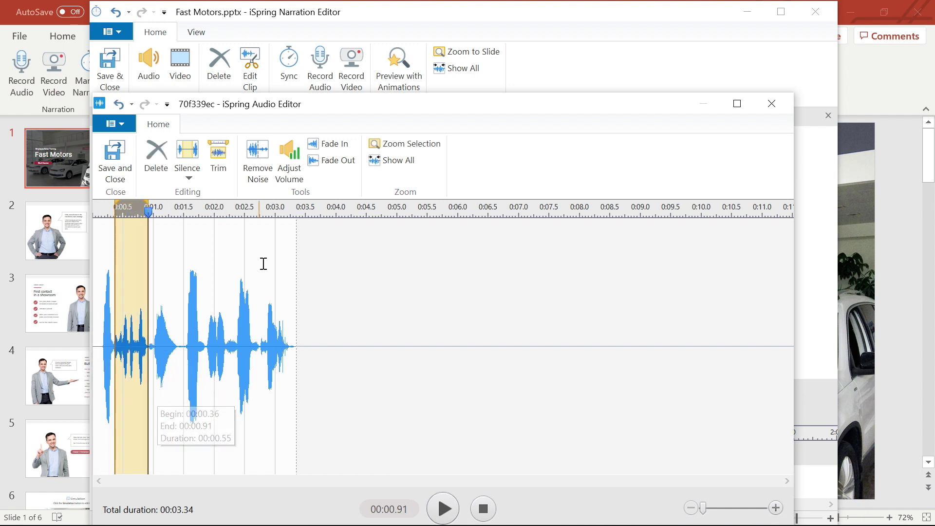
click(289, 164)
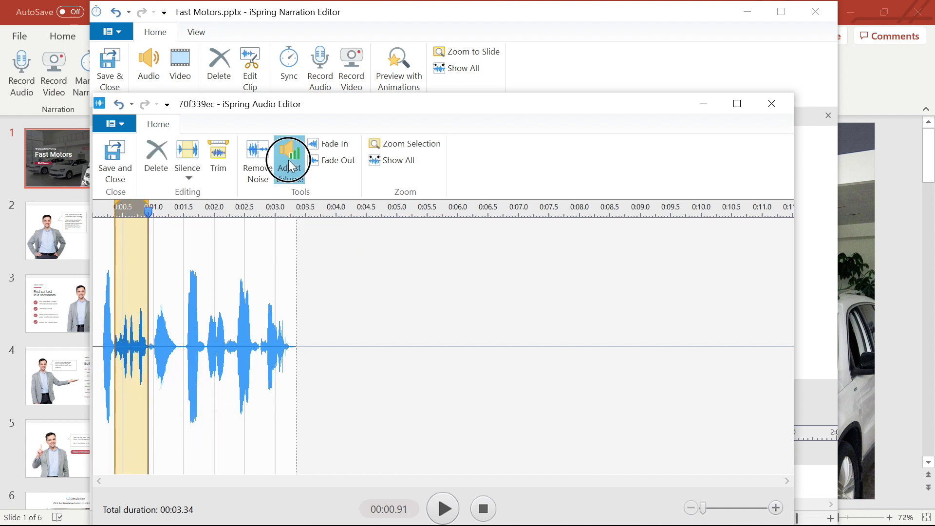
click(379, 310)
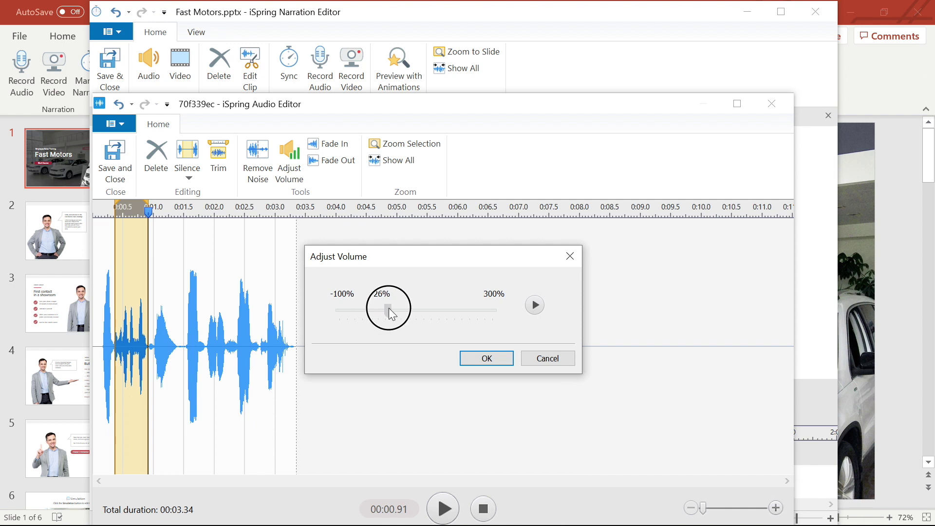
drag(393, 307, 387, 306)
click(534, 305)
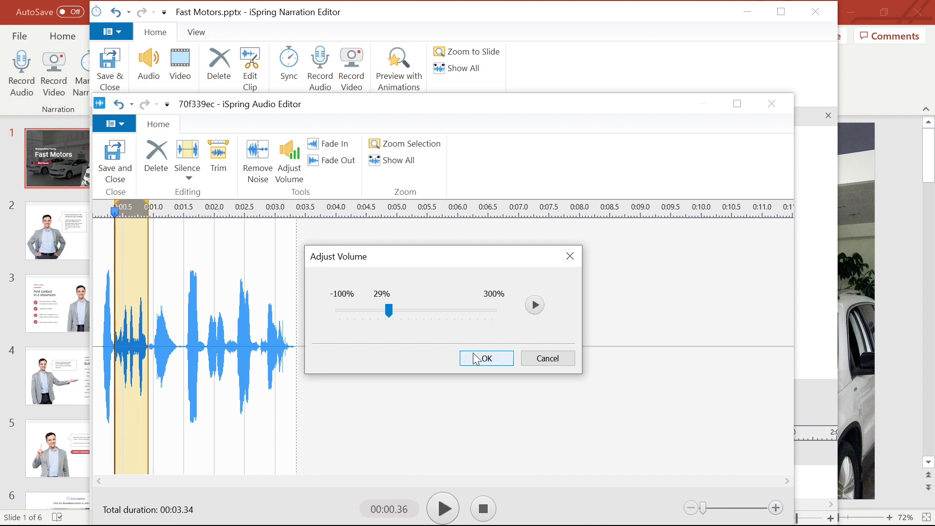
click(487, 358)
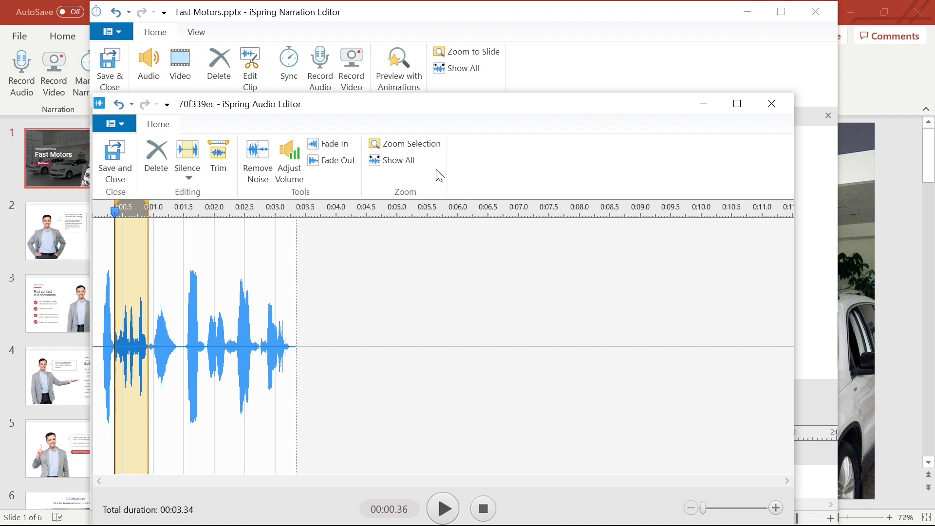
click(122, 158)
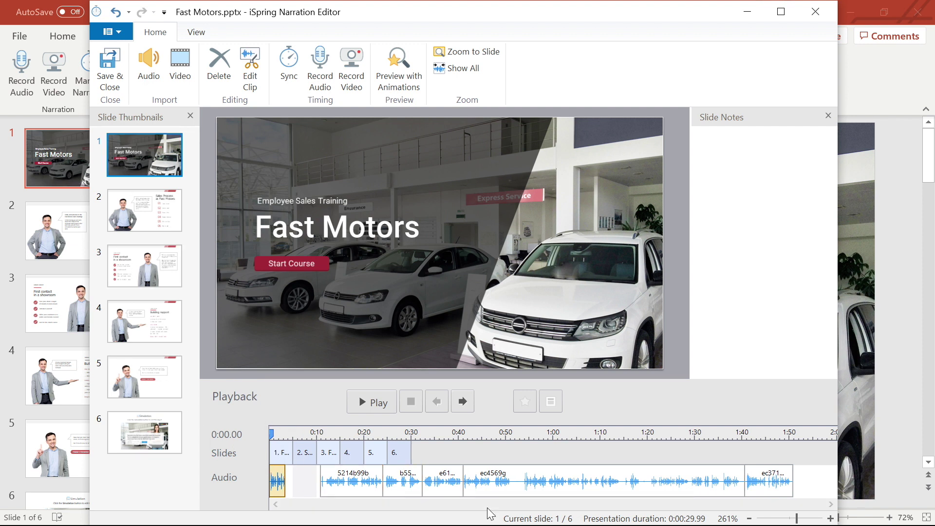
Move the first clip to start at 0:00.49 and end slide 1 at about 0:04.21
click(823, 518)
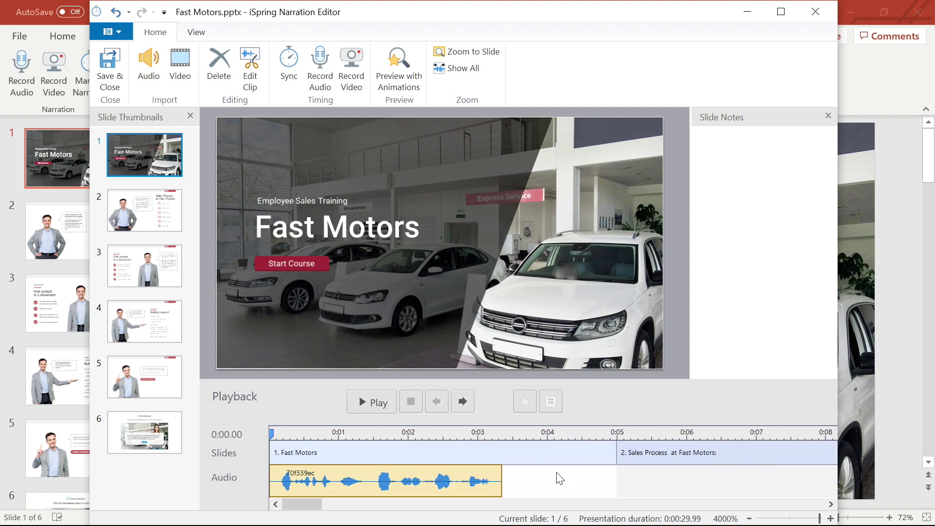
drag(298, 479, 327, 477)
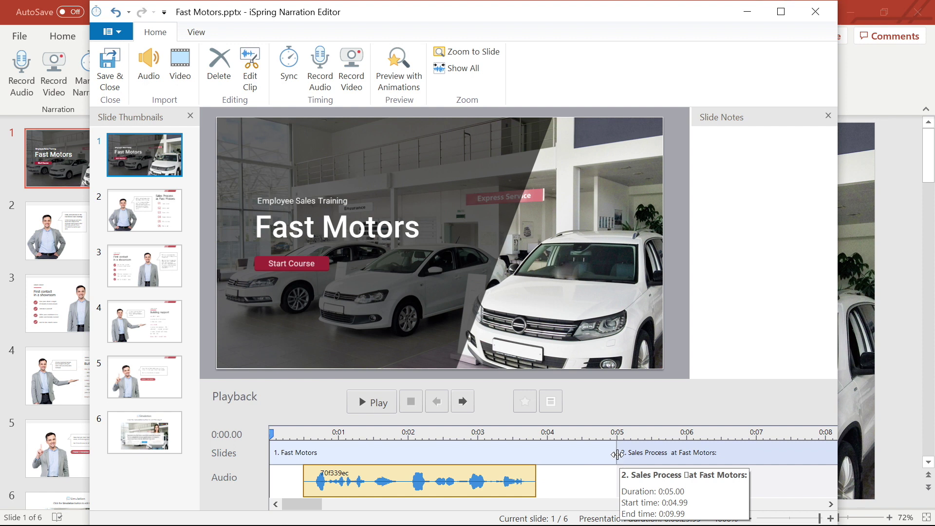
drag(616, 454, 560, 460)
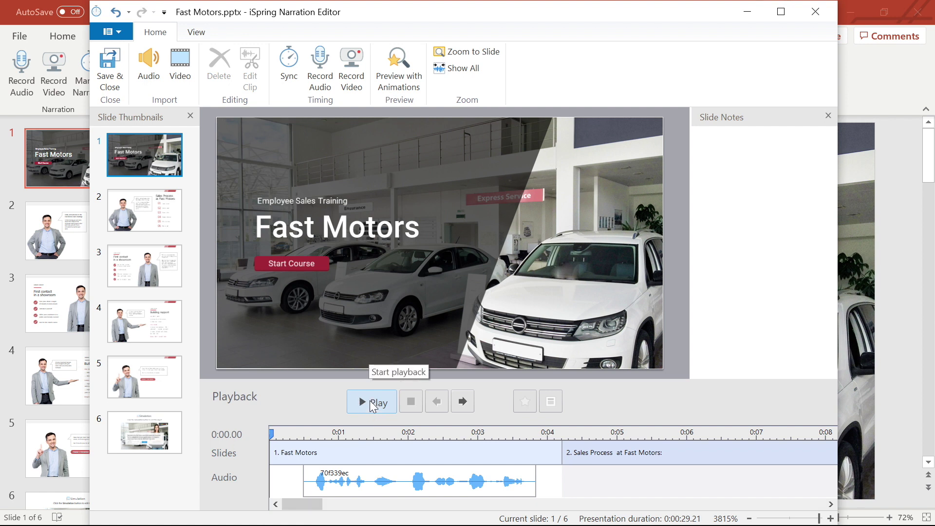
Preview the narration until slide 2 begins, then save and close the Narration Editor
click(369, 401)
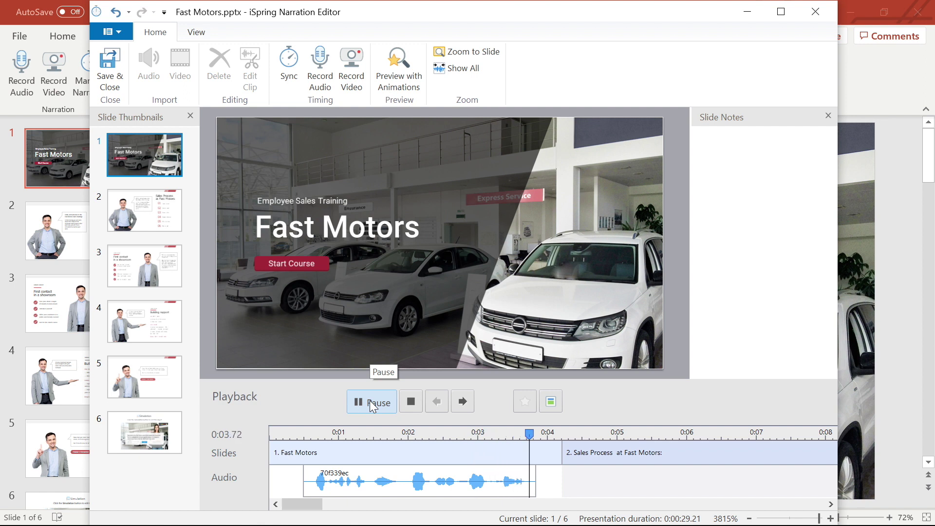
click(372, 402)
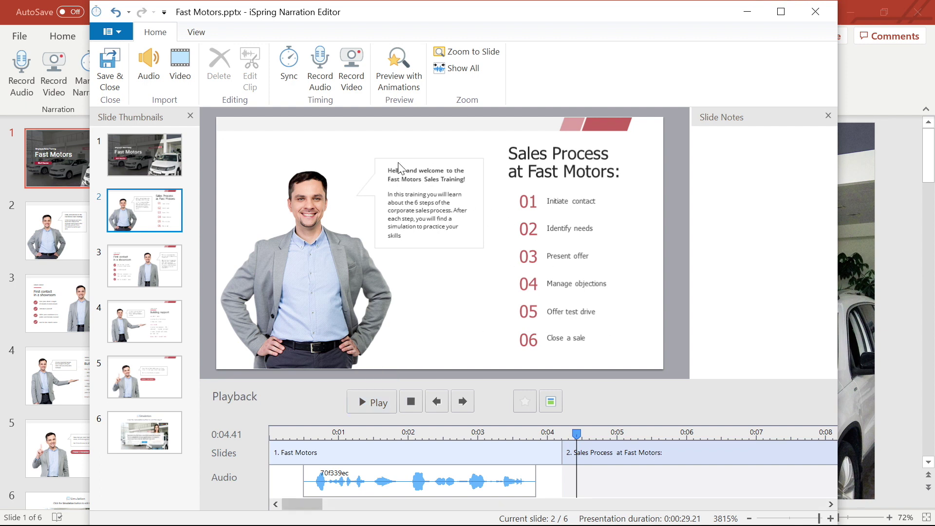
click(111, 74)
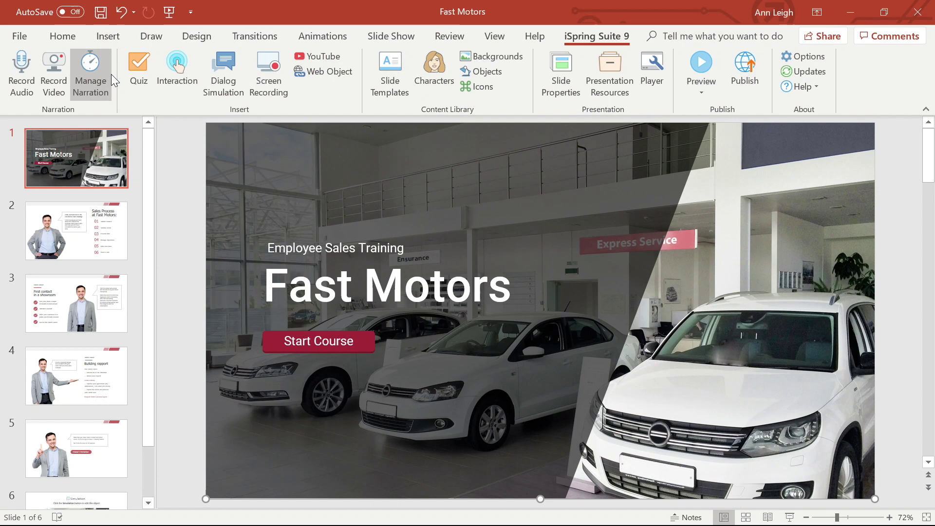